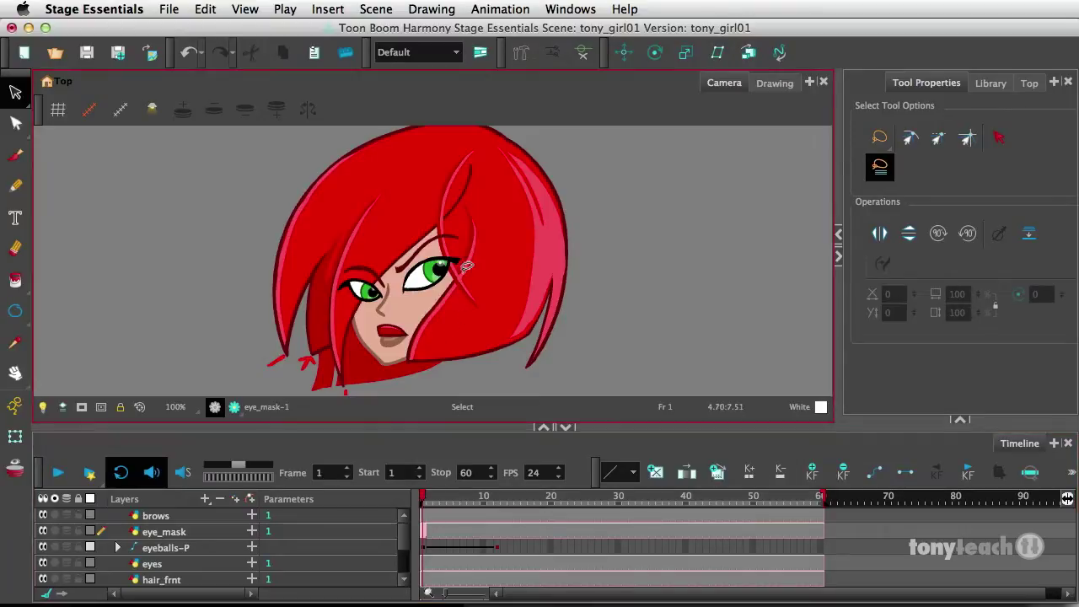
Preview the eyes moving through frames 2–11, then enlarge the timeline to list more layers
{"action": "left_click", "coordinate": [427, 500]}
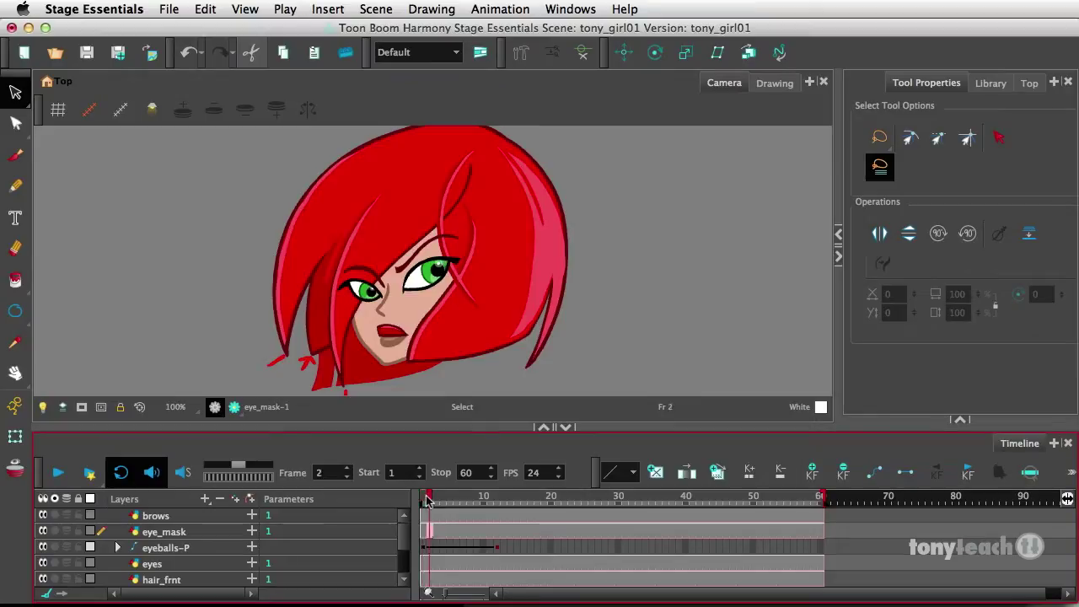
{"action": "mouse_move", "coordinate": [429, 499]}
{"action": "left_mouse_down"}
{"action": "mouse_move", "coordinate": [499, 509]}
{"action": "mouse_move", "coordinate": [417, 512]}
{"action": "mouse_move", "coordinate": [508, 511]}
{"action": "mouse_move", "coordinate": [420, 508]}
{"action": "left_mouse_up"}
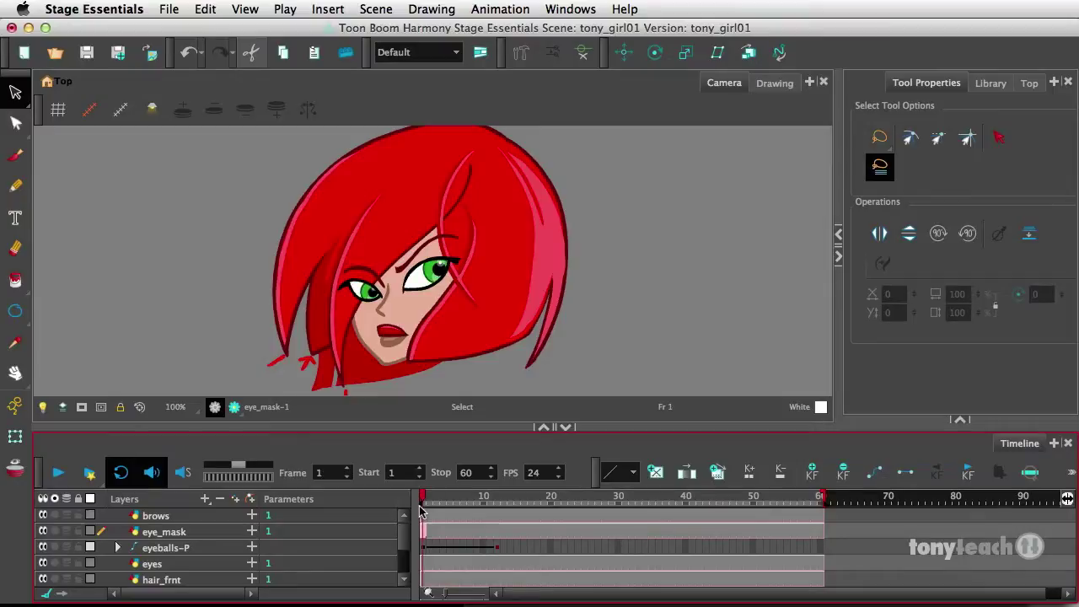
{"action": "left_click", "coordinate": [323, 419]}
{"action": "left_click_drag", "start_coordinate": [320, 435], "coordinate": [323, 387]}
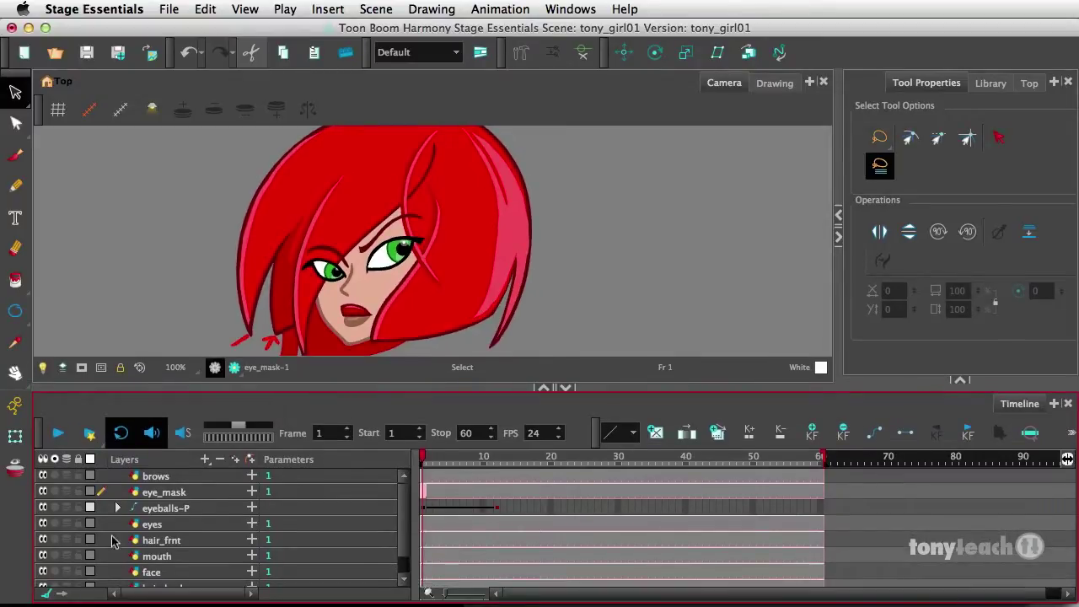
Hide the eyeballs-P and eyes layers to see beneath, then turn both back on
{"action": "left_click", "coordinate": [43, 507]}
{"action": "left_click", "coordinate": [43, 524]}
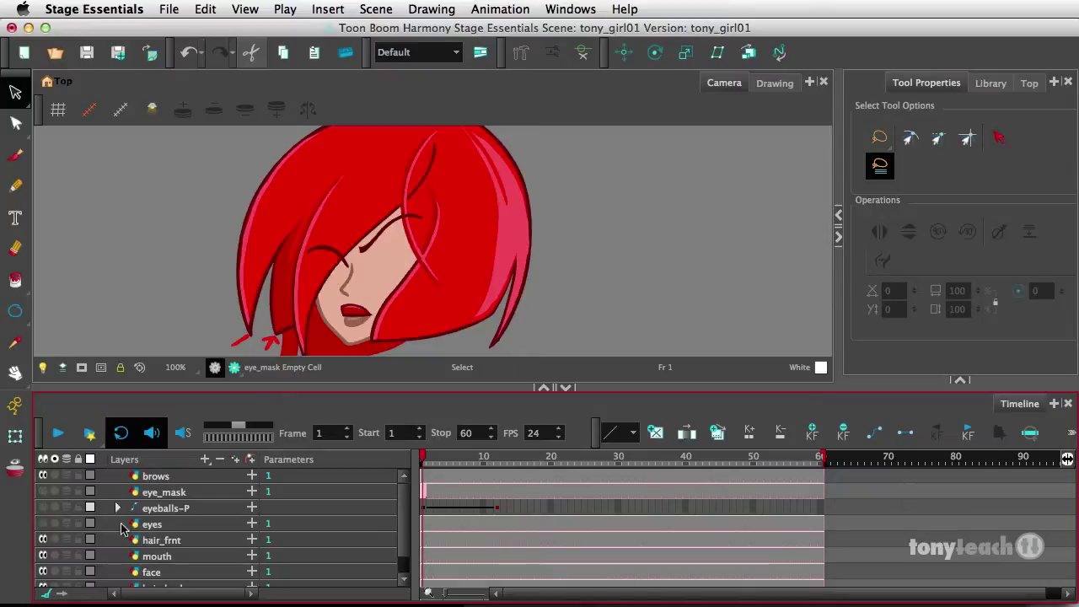
{"action": "left_click", "coordinate": [43, 524]}
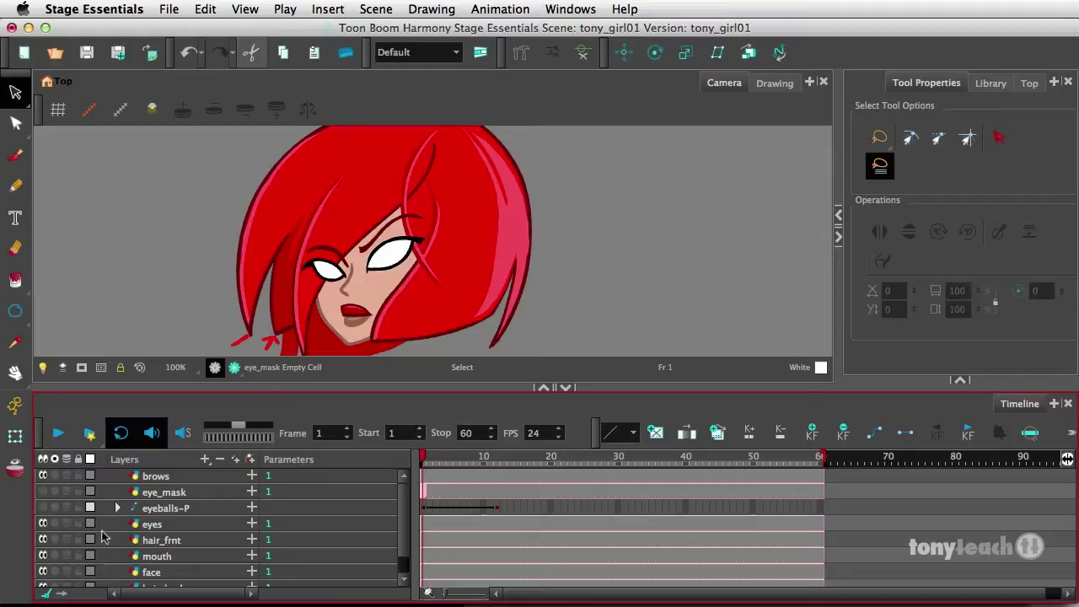
{"action": "left_click", "coordinate": [43, 509]}
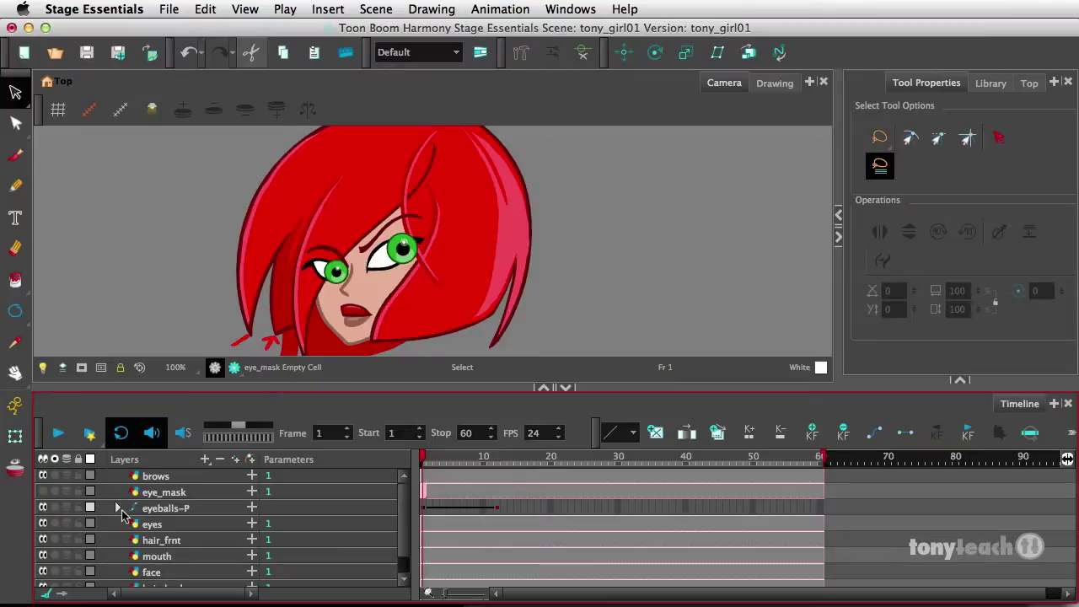
With the Transform tool, select rt_eyeball and lft_eyeball inside eyeballs-P, then collapse the peg
{"action": "left_click", "coordinate": [118, 508]}
{"action": "left_click", "coordinate": [165, 511]}
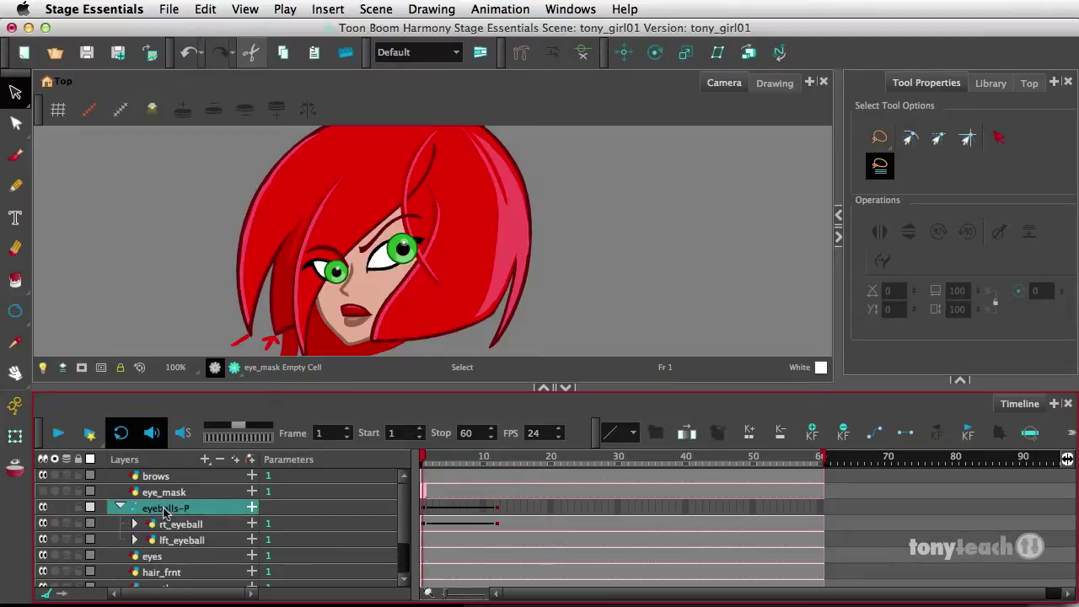
{"action": "left_click", "coordinate": [14, 435]}
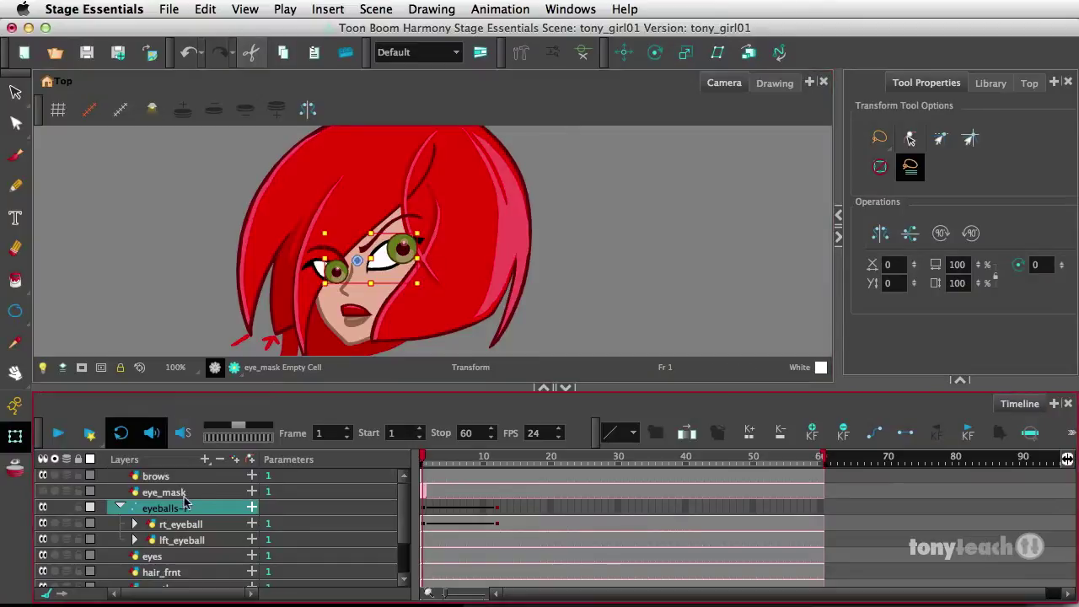
{"action": "left_click", "coordinate": [180, 524]}
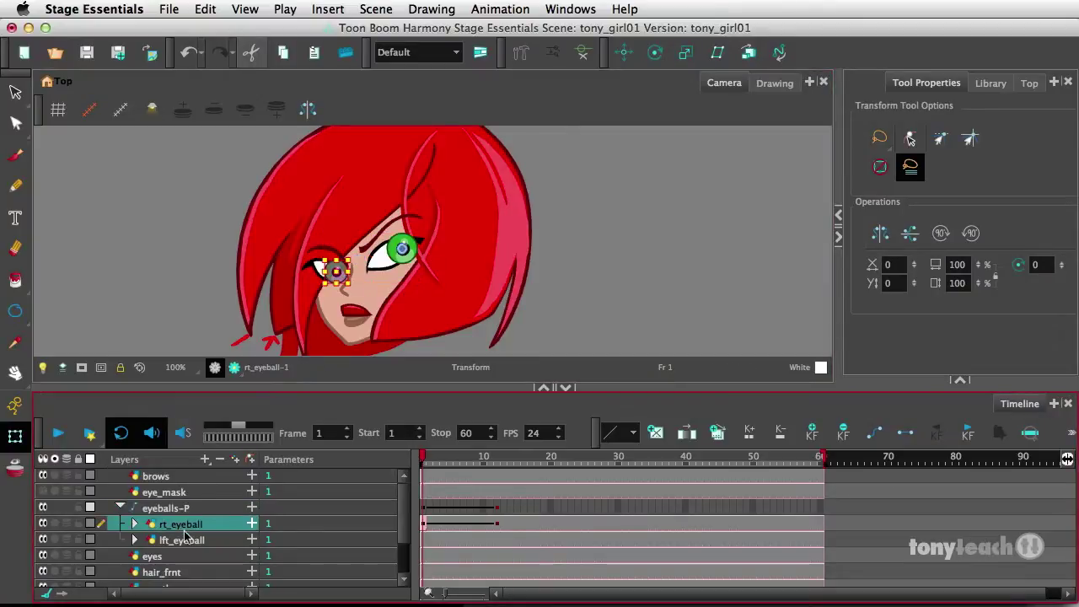
{"action": "left_click", "coordinate": [185, 540]}
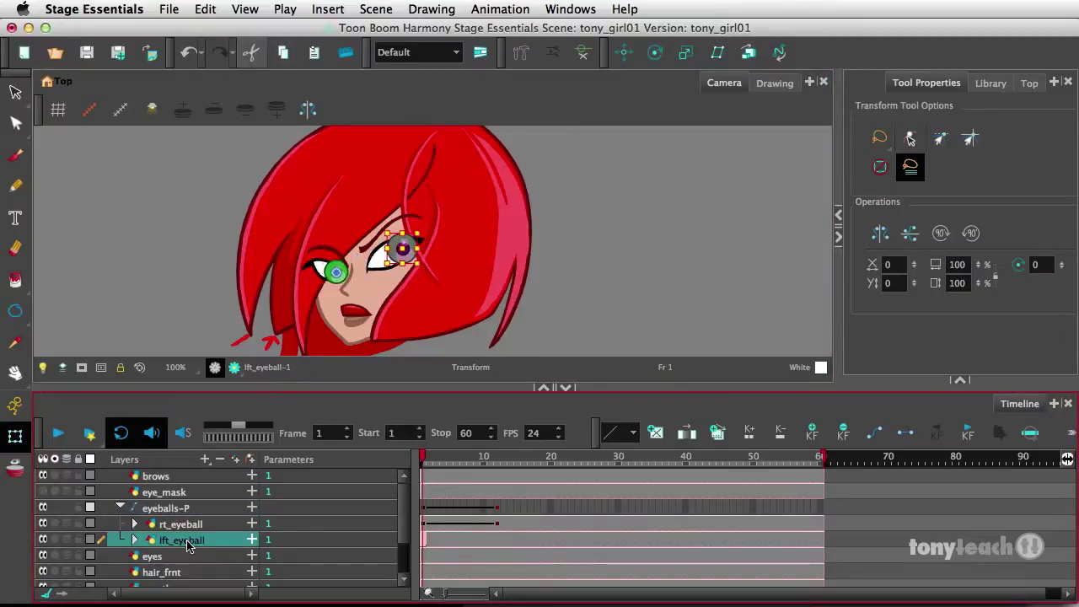
{"action": "left_click", "coordinate": [118, 508]}
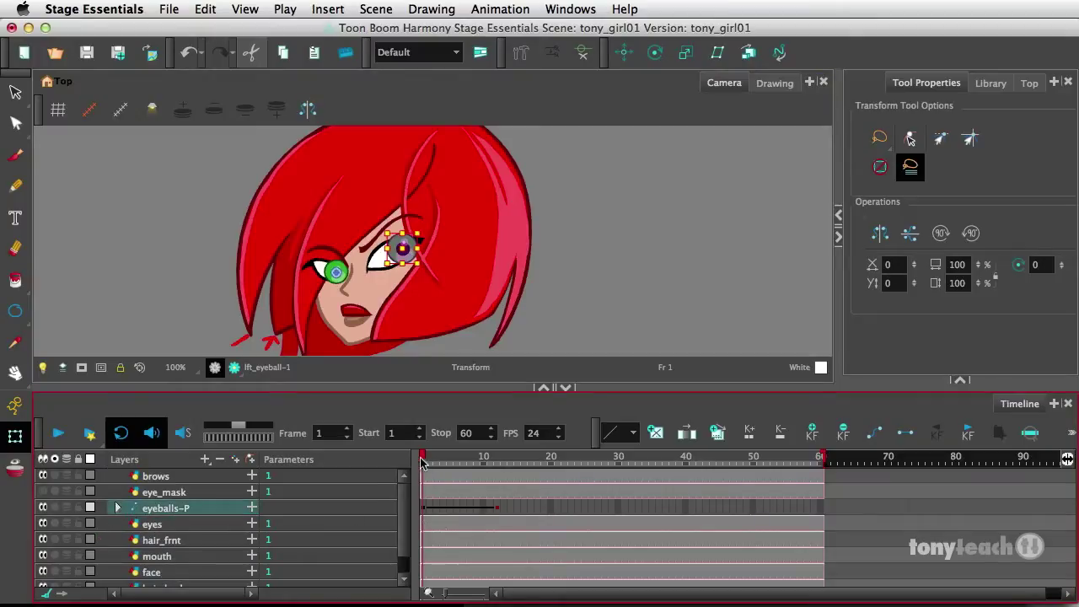
At frame 12, nudge the right and left eyeballs around inside the eyes
{"action": "left_click_drag", "start_coordinate": [423, 460], "coordinate": [496, 464]}
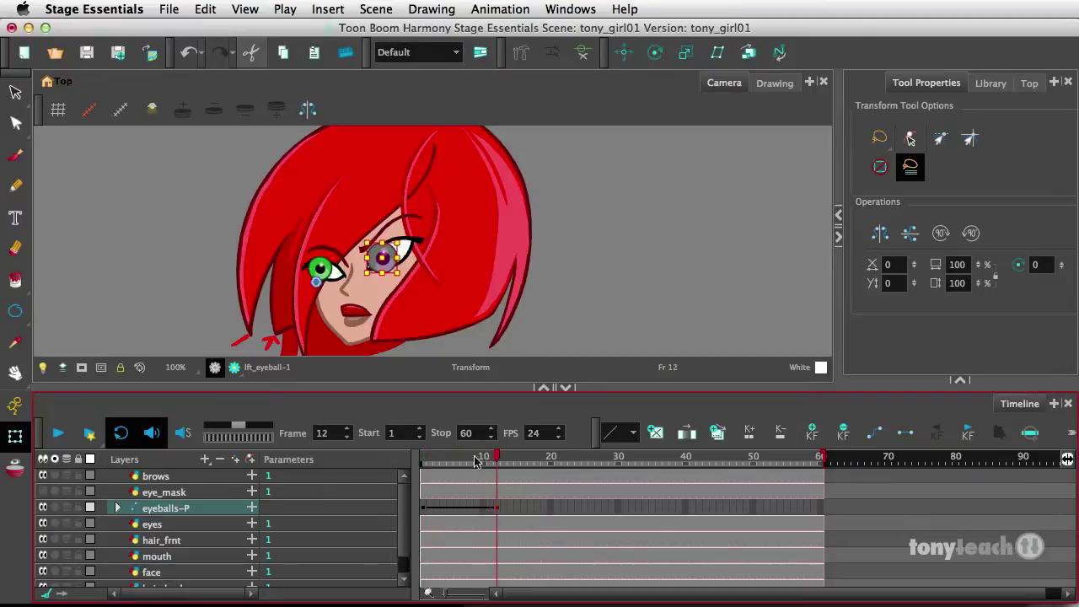
{"action": "left_click", "coordinate": [324, 266]}
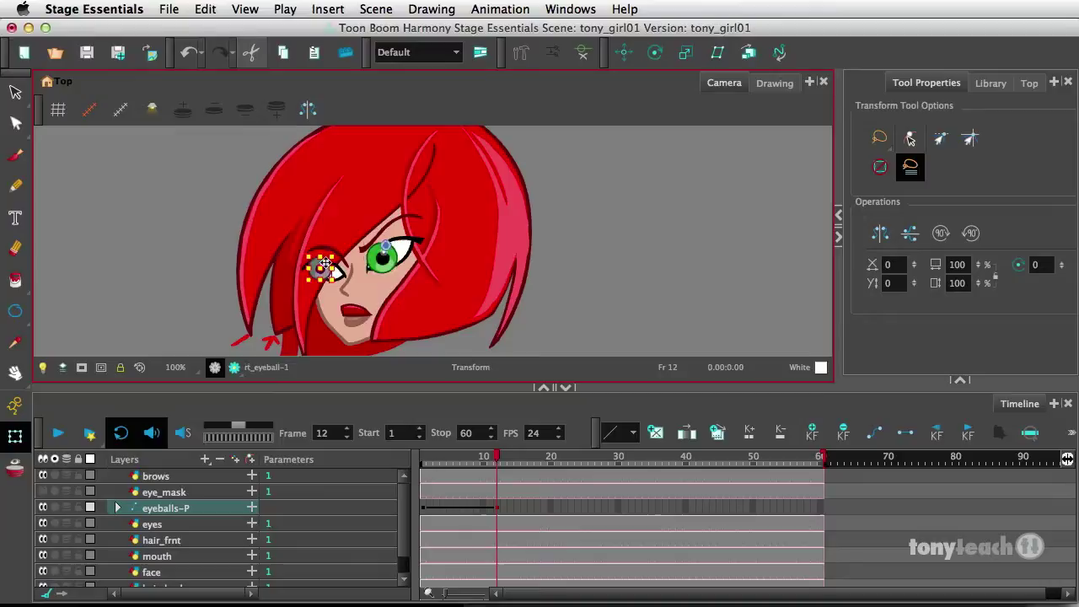
{"action": "mouse_move", "coordinate": [324, 263]}
{"action": "left_mouse_down"}
{"action": "mouse_move", "coordinate": [326, 280]}
{"action": "mouse_move", "coordinate": [332, 267]}
{"action": "left_mouse_up"}
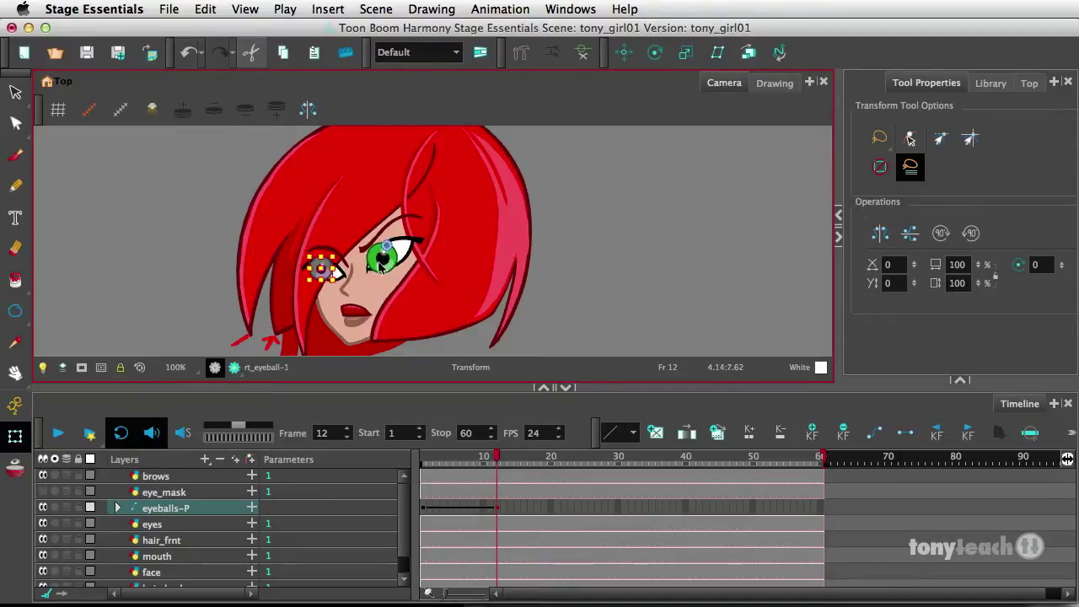
{"action": "left_click", "coordinate": [376, 262]}
{"action": "left_click_drag", "start_coordinate": [375, 261], "coordinate": [368, 261]}
Shift the whole eyeballs-P peg slightly, then undo that move
{"action": "left_click", "coordinate": [150, 508]}
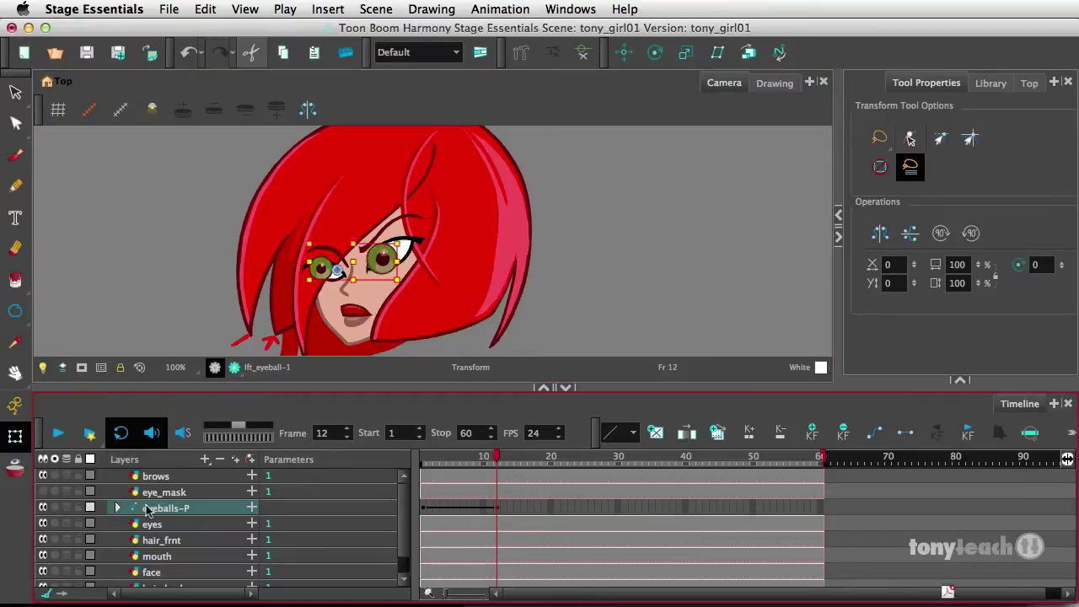
{"action": "left_click_drag", "start_coordinate": [361, 259], "coordinate": [365, 257]}
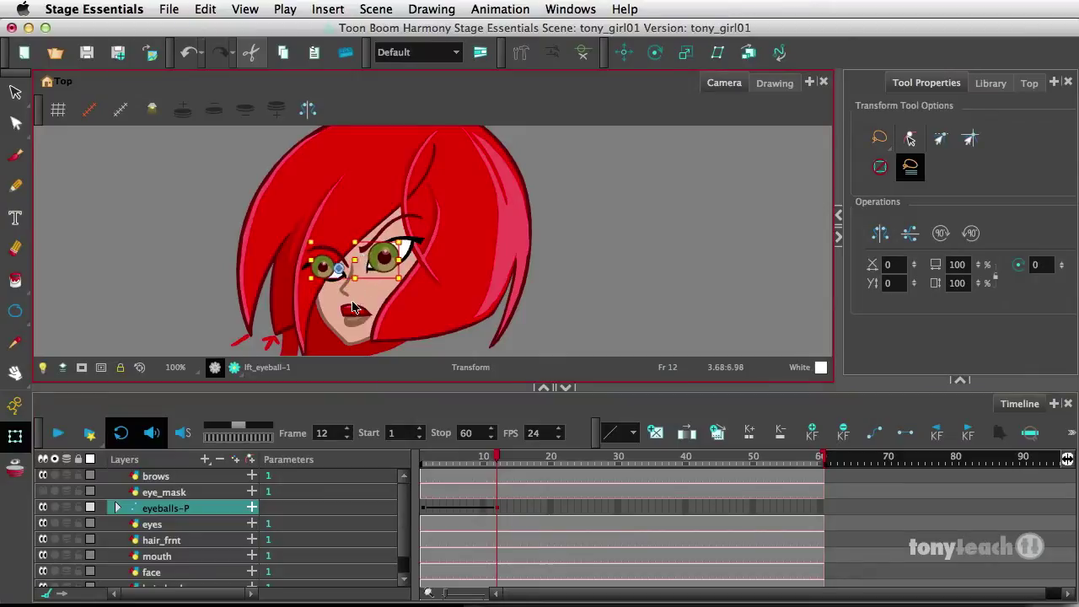
{"action": "key", "text": "ctrl+z"}
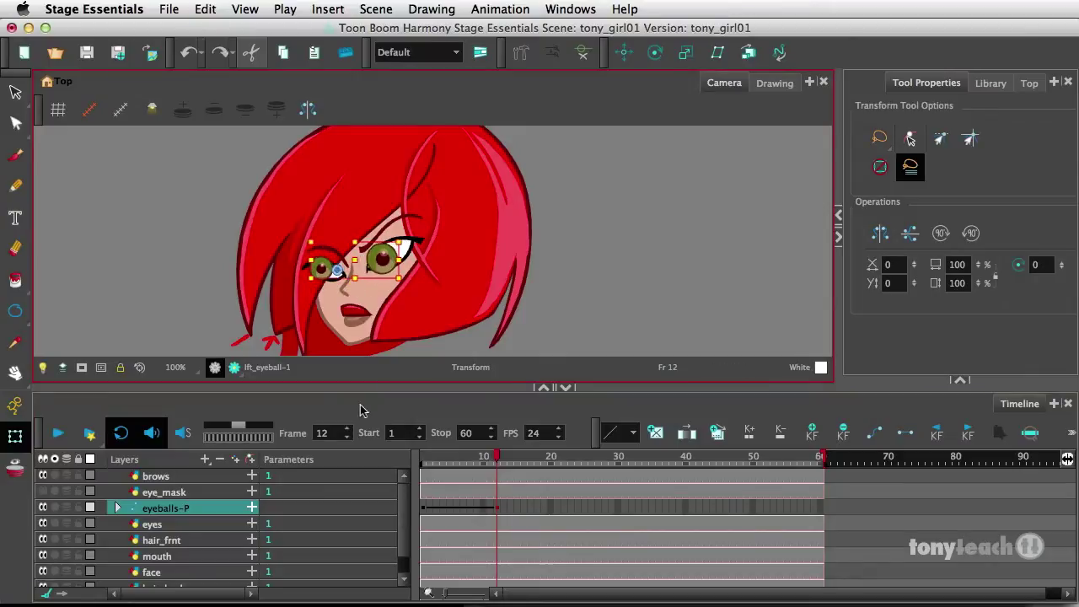
Expand eyeballs-P, rt_eyeball and lft_eyeball to reveal Cutter_1 and Cutter with matte eye_mask
{"action": "left_click", "coordinate": [117, 508]}
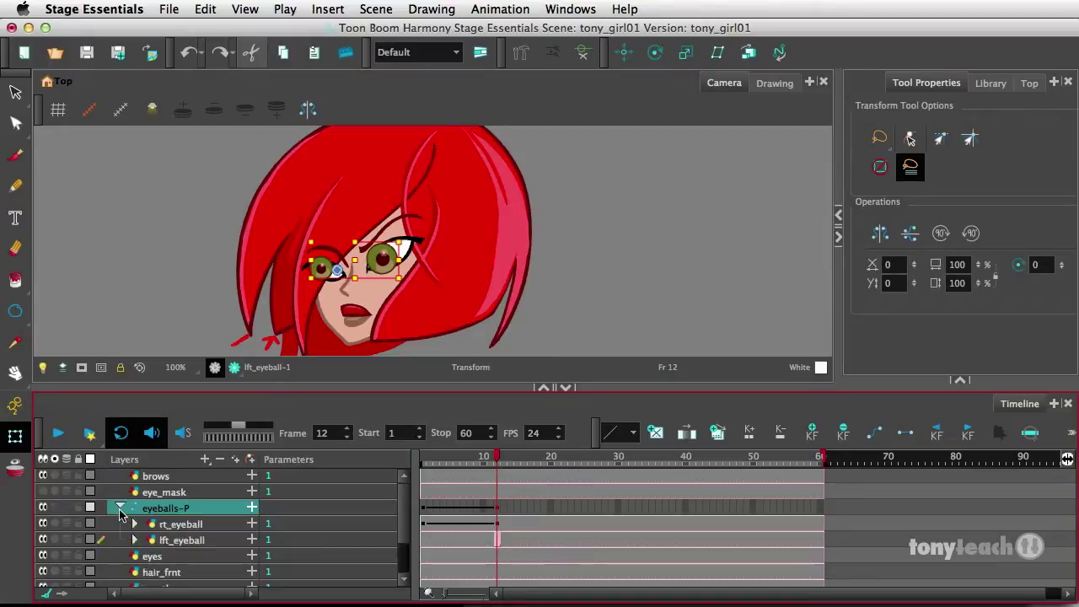
{"action": "left_click", "coordinate": [174, 526]}
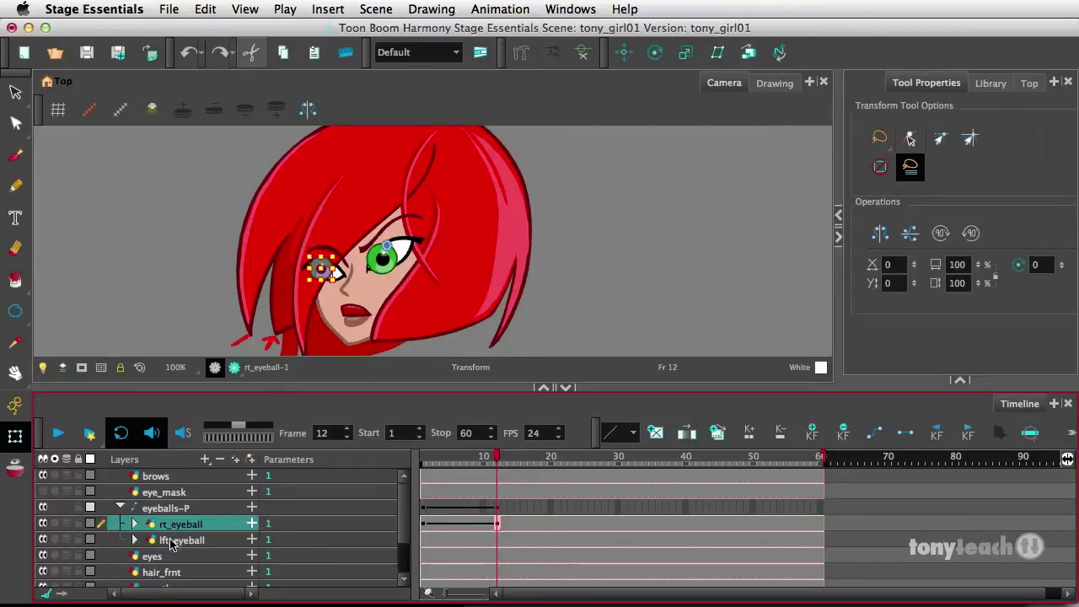
{"action": "left_click", "coordinate": [171, 540]}
{"action": "left_click", "coordinate": [135, 524]}
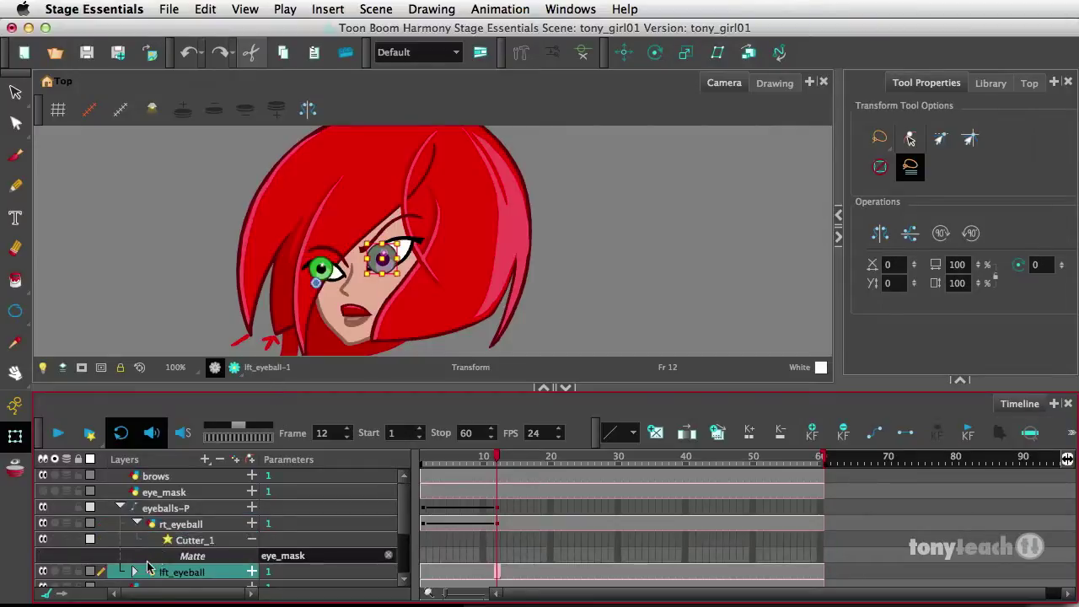
{"action": "left_click", "coordinate": [134, 571]}
{"action": "scroll", "coordinate": [200, 541], "scroll_direction": "down", "scroll_amount": 2}
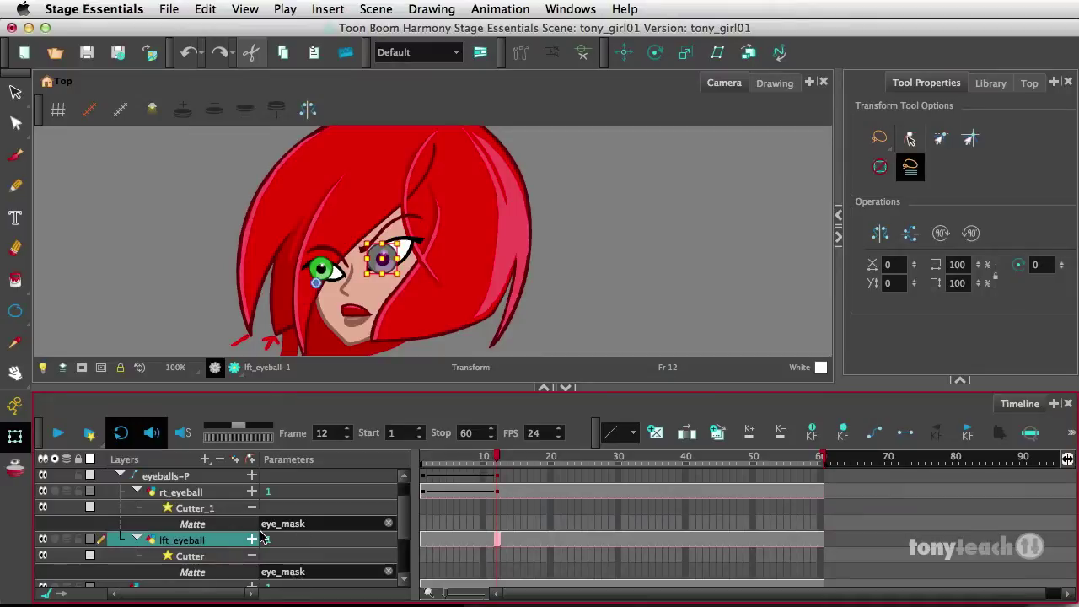
Collapse eyeballs-P and enable the eye_mask layer so the eyeballs clip to the whites
{"action": "left_click", "coordinate": [123, 477]}
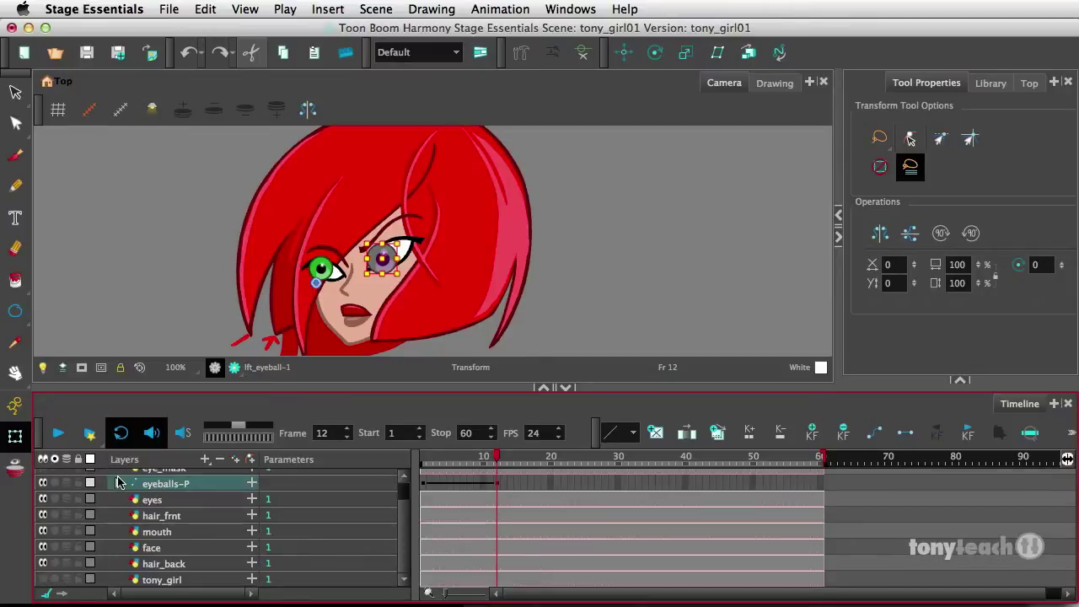
{"action": "scroll", "coordinate": [162, 506], "scroll_direction": "up", "scroll_amount": 1}
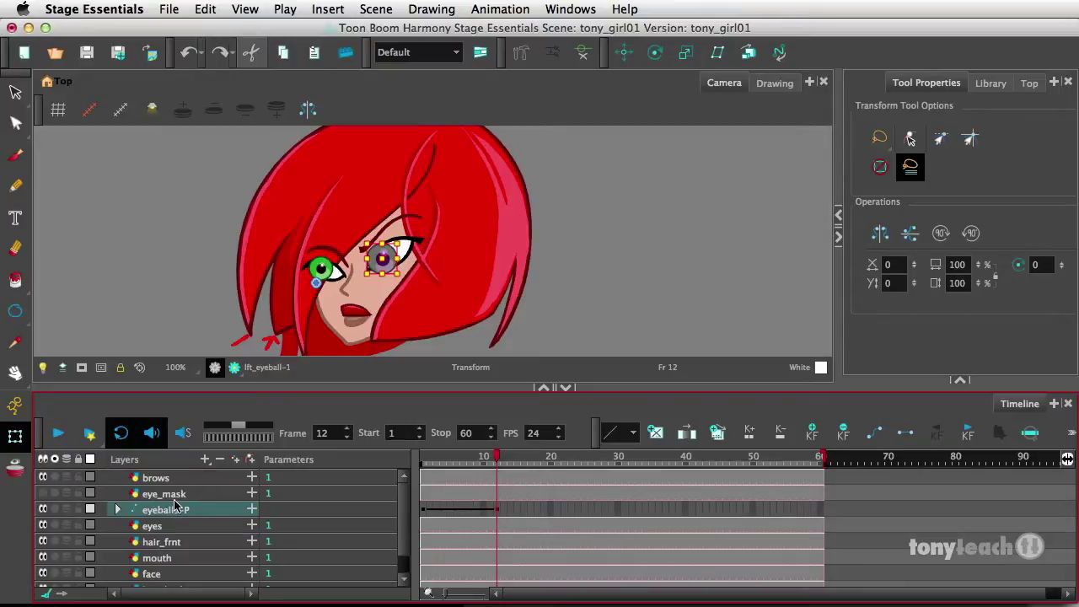
{"action": "left_click", "coordinate": [174, 495]}
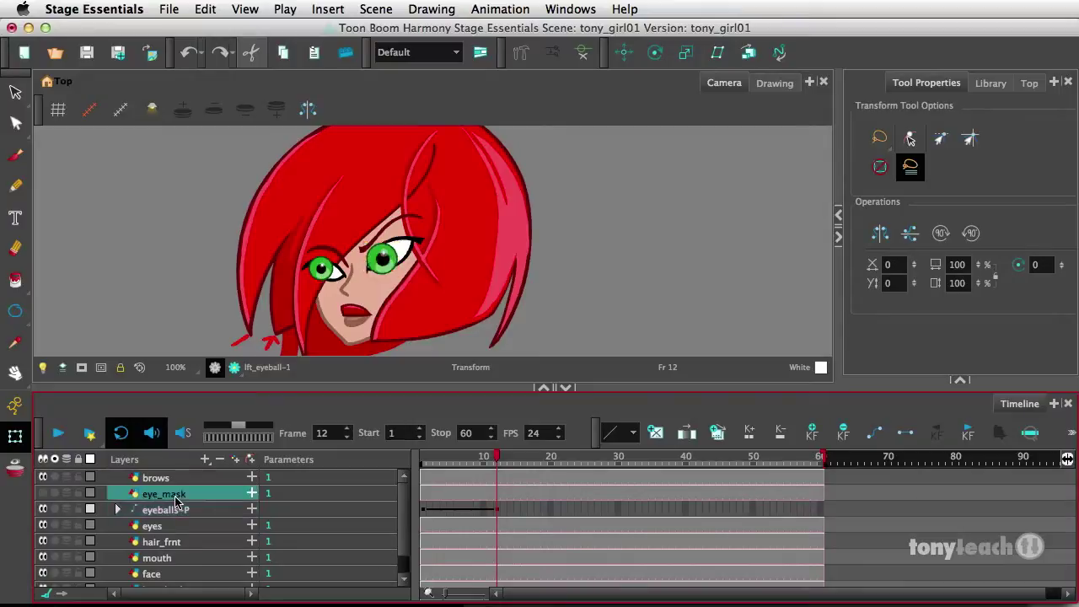
{"action": "left_click", "coordinate": [44, 495]}
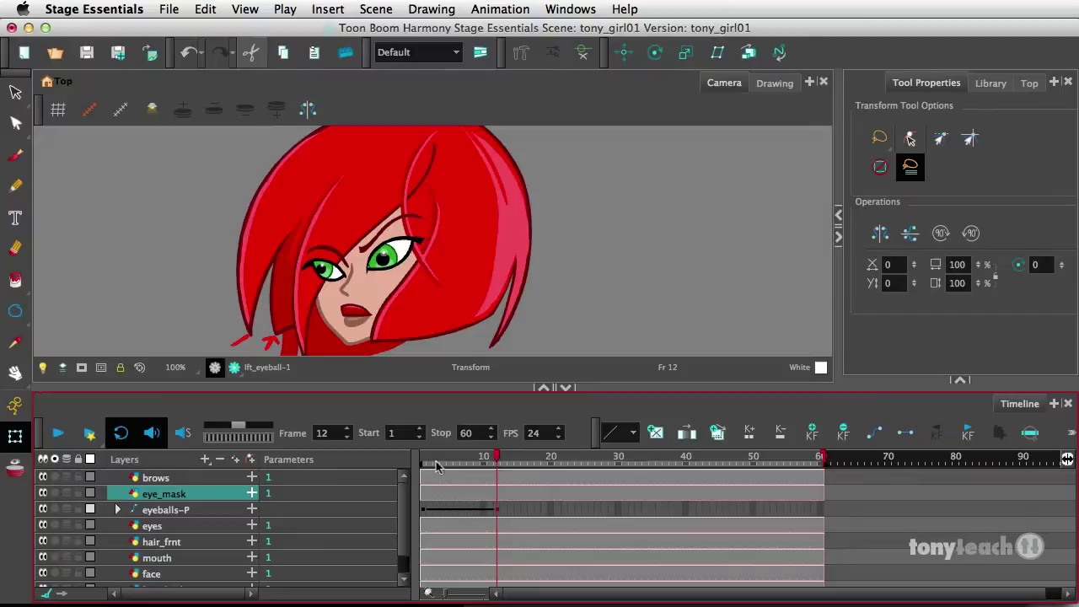
{"action": "left_click_drag", "start_coordinate": [436, 466], "coordinate": [393, 462]}
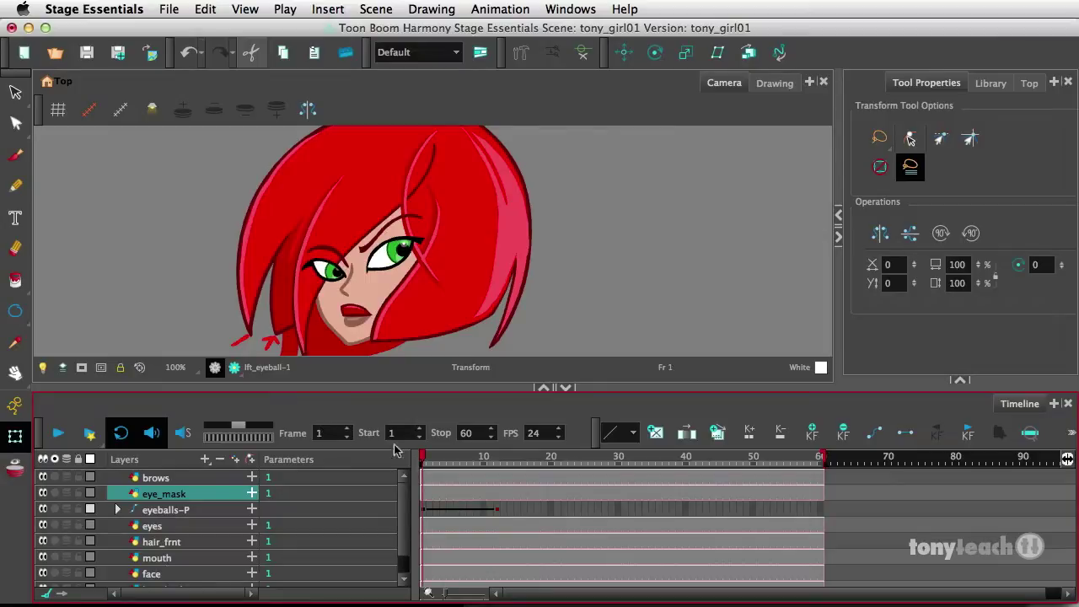
{"action": "left_click_drag", "start_coordinate": [425, 459], "coordinate": [499, 481]}
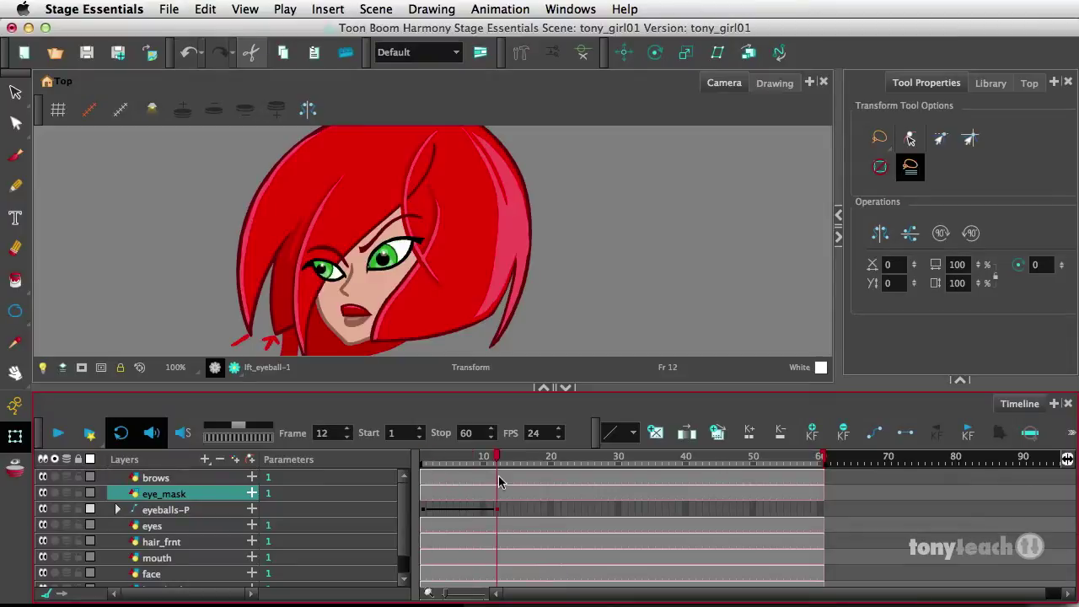